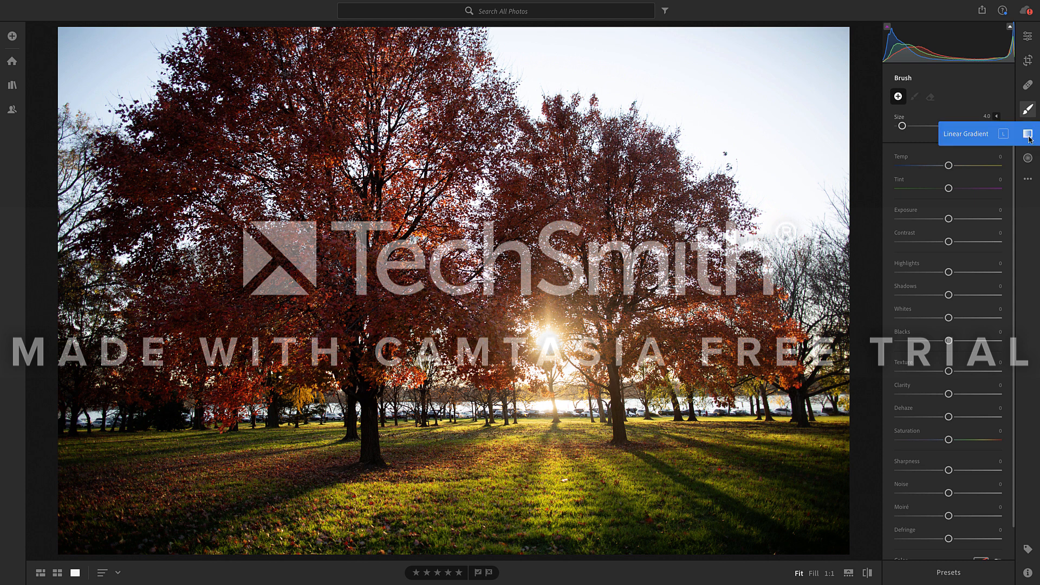
{"action": "left_click", "coordinate": [1028, 136]}
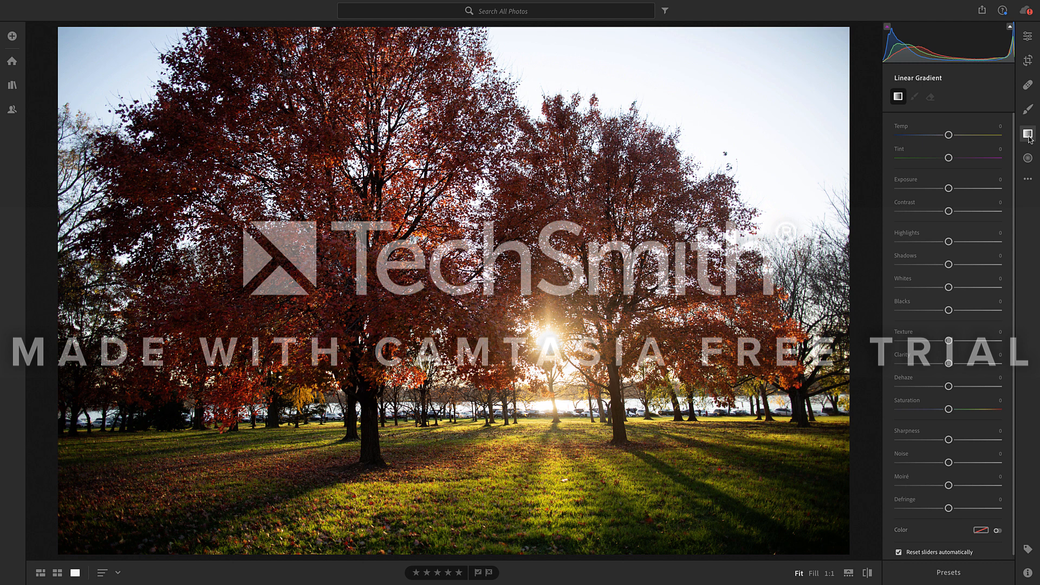
{"action": "left_click", "coordinate": [1028, 158]}
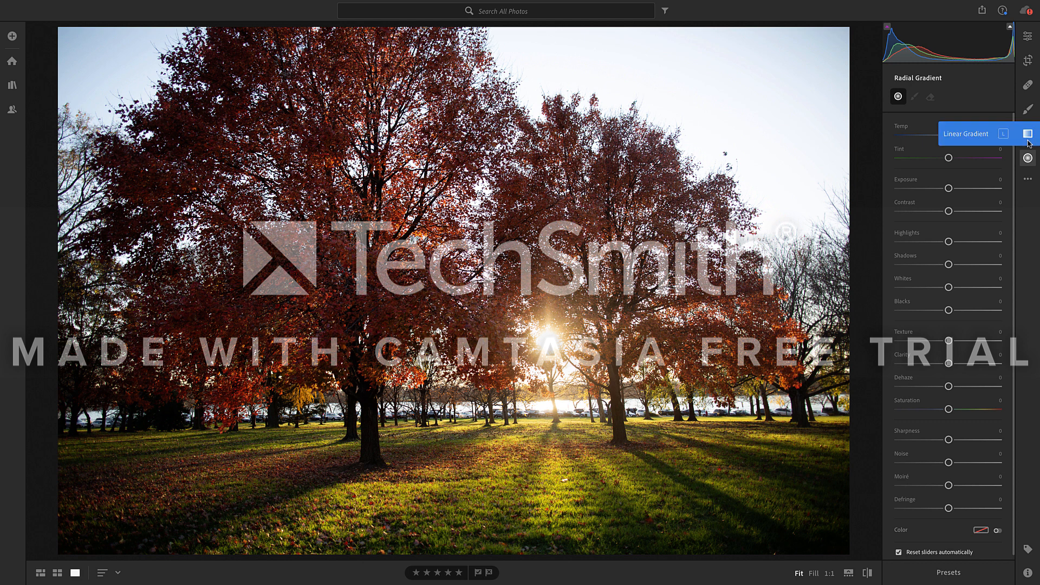
- In the photo's light adjustments, set Exposure to +0.20, Contrast to +15 and Highlights to −9
{"action": "left_click", "coordinate": [1029, 41]}
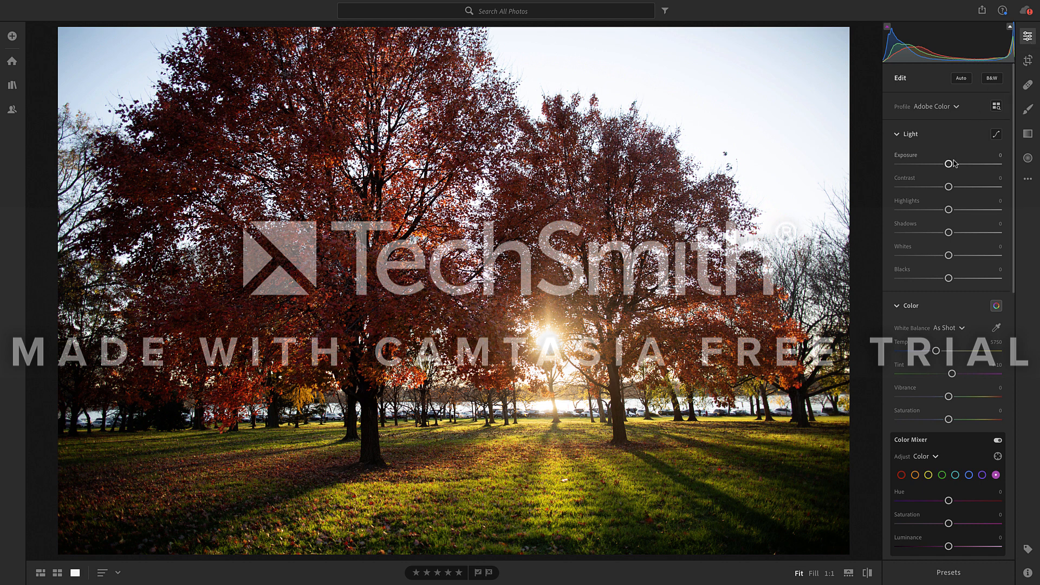
{"action": "left_click_drag", "start_coordinate": [952, 165], "coordinate": [954, 166]}
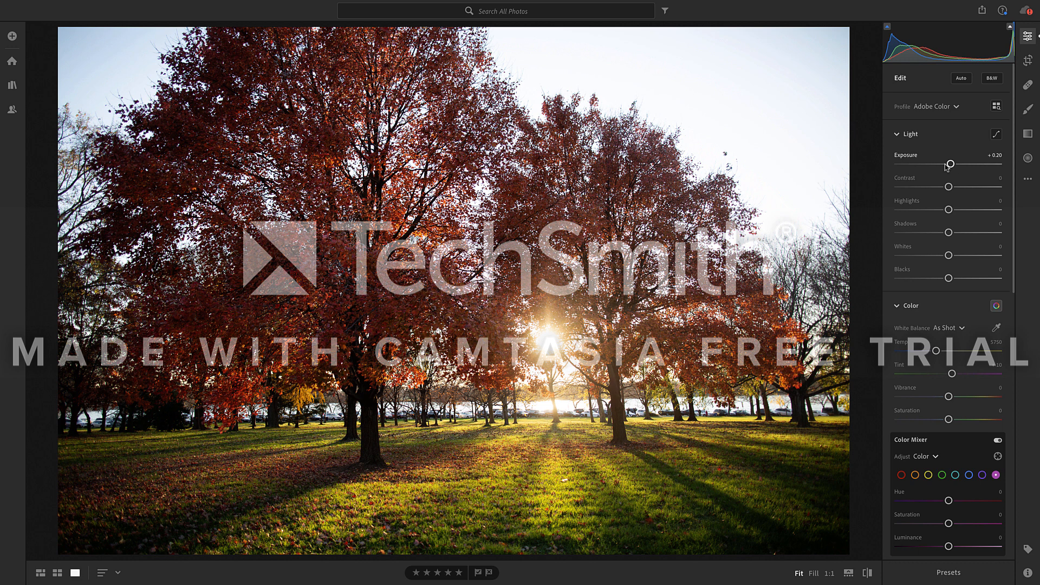
{"action": "mouse_move", "coordinate": [949, 188]}
{"action": "left_mouse_down"}
{"action": "mouse_move", "coordinate": [999, 189]}
{"action": "mouse_move", "coordinate": [886, 194]}
{"action": "mouse_move", "coordinate": [981, 193]}
{"action": "mouse_move", "coordinate": [958, 193]}
{"action": "left_mouse_up"}
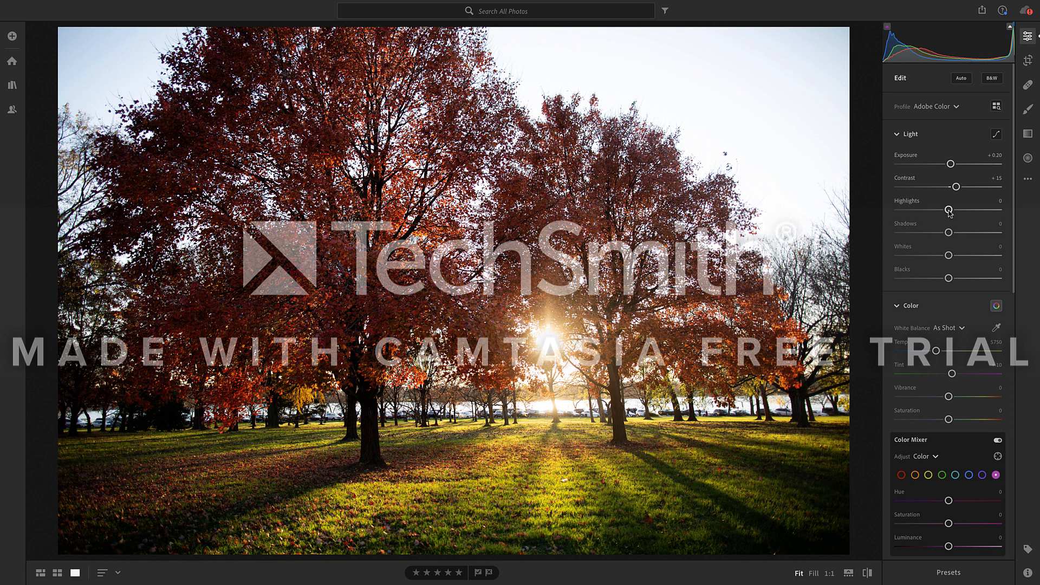
{"action": "mouse_move", "coordinate": [949, 210]}
{"action": "left_mouse_down"}
{"action": "mouse_move", "coordinate": [1006, 216]}
{"action": "mouse_move", "coordinate": [903, 223]}
{"action": "mouse_move", "coordinate": [997, 226]}
{"action": "mouse_move", "coordinate": [905, 226]}
{"action": "mouse_move", "coordinate": [947, 218]}
{"action": "left_mouse_up"}
- Raise Shadows to +44, then set Whites to −4 and Blacks to +27
{"action": "left_click_drag", "start_coordinate": [949, 233], "coordinate": [1024, 246]}
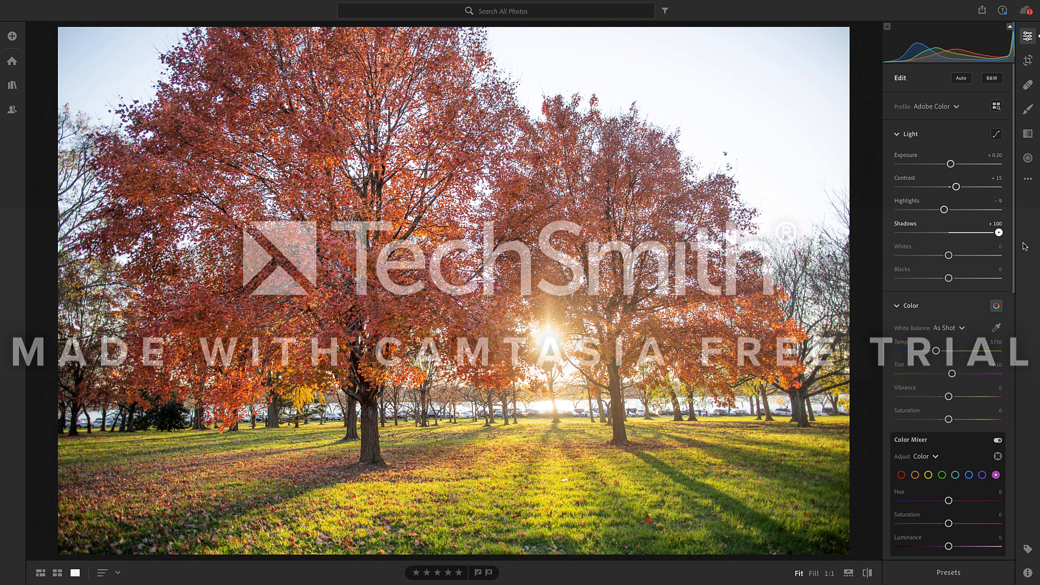
{"action": "left_click_drag", "start_coordinate": [1024, 247], "coordinate": [958, 242]}
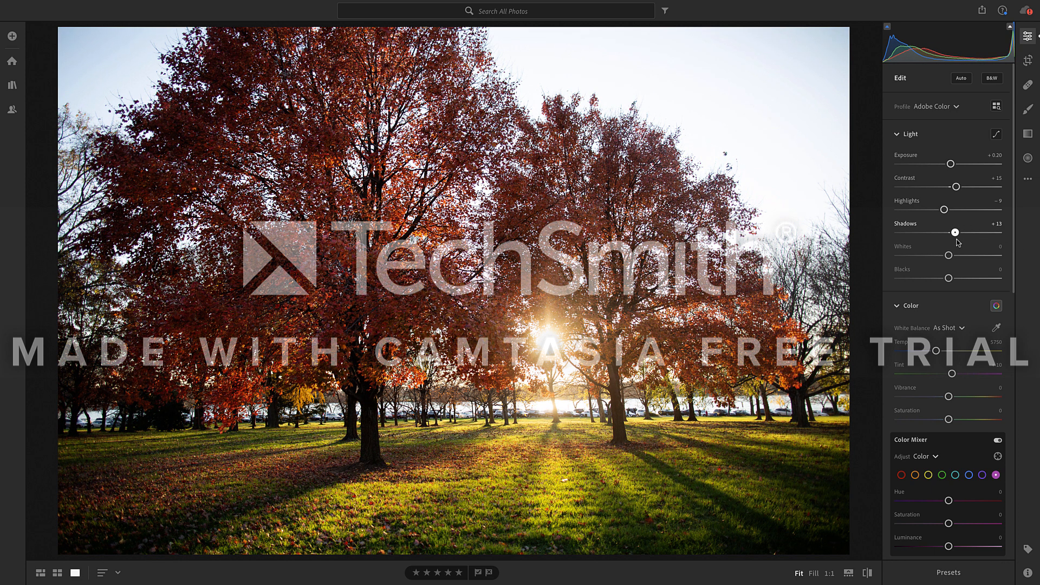
{"action": "left_click_drag", "start_coordinate": [959, 242], "coordinate": [977, 239]}
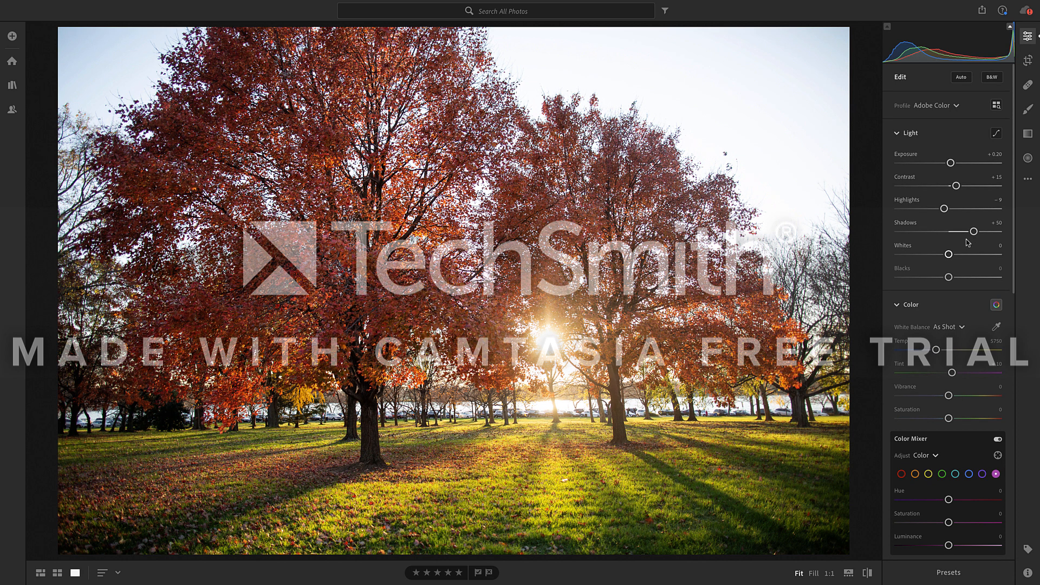
{"action": "left_click_drag", "start_coordinate": [973, 234], "coordinate": [971, 234]}
{"action": "mouse_move", "coordinate": [949, 254]}
{"action": "left_mouse_down"}
{"action": "mouse_move", "coordinate": [987, 255]}
{"action": "mouse_move", "coordinate": [915, 254]}
{"action": "mouse_move", "coordinate": [999, 254]}
{"action": "mouse_move", "coordinate": [946, 260]}
{"action": "left_mouse_up"}
{"action": "mouse_move", "coordinate": [949, 278]}
{"action": "left_mouse_down"}
{"action": "mouse_move", "coordinate": [961, 277]}
{"action": "mouse_move", "coordinate": [888, 279]}
{"action": "mouse_move", "coordinate": [1018, 279]}
{"action": "mouse_move", "coordinate": [964, 279]}
{"action": "left_mouse_up"}
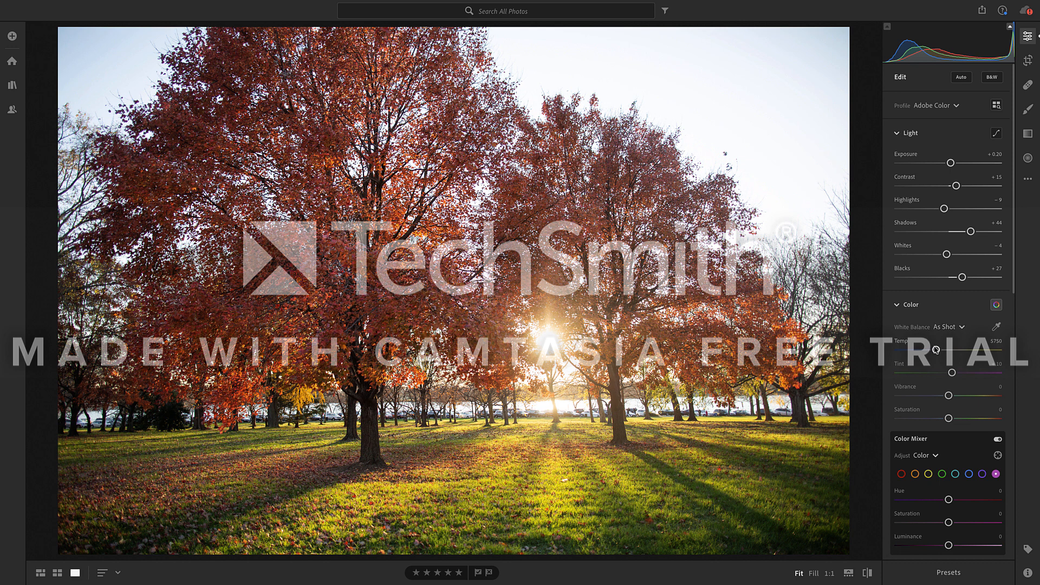
- Warm the photo's white balance by setting the temperature to 7250
{"action": "mouse_move", "coordinate": [936, 350]}
{"action": "left_mouse_down"}
{"action": "mouse_move", "coordinate": [898, 351]}
{"action": "mouse_move", "coordinate": [990, 351]}
{"action": "mouse_move", "coordinate": [951, 356]}
{"action": "left_mouse_up"}
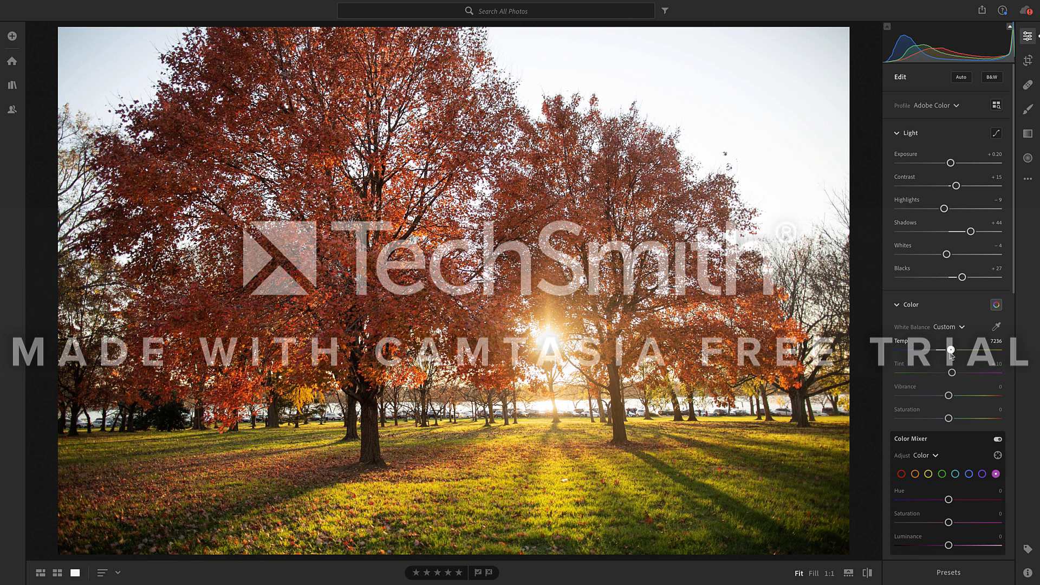
{"action": "left_click_drag", "start_coordinate": [952, 354], "coordinate": [959, 351]}
{"action": "left_click", "coordinate": [994, 345]}
{"action": "double_click", "coordinate": [995, 344]}
{"action": "type", "text": "7250"}
{"action": "key", "text": "Return"}
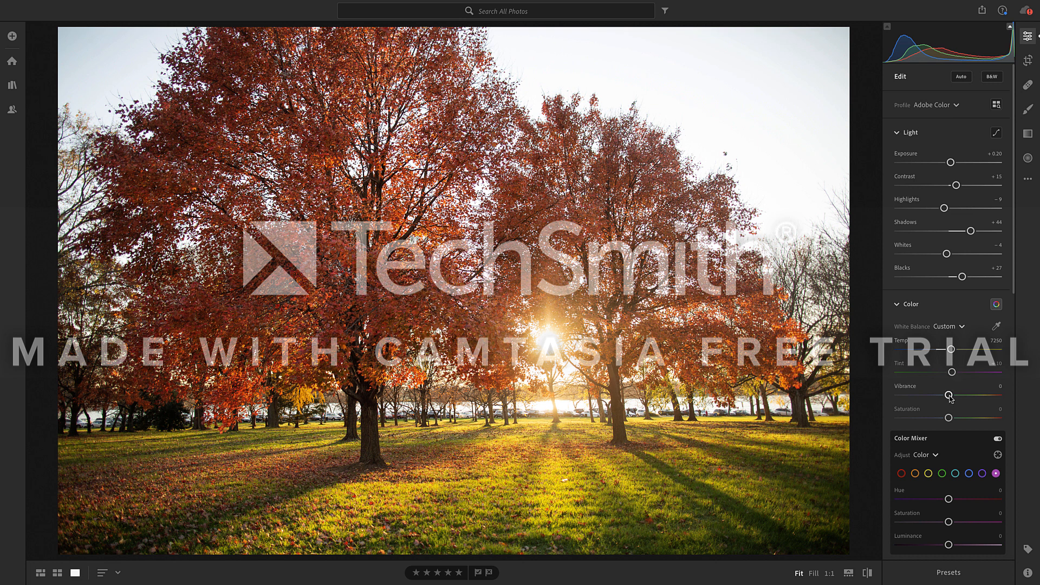
- Set the photo's overall Vibrance to −5 and Saturation to −6
{"action": "left_click_drag", "start_coordinate": [949, 398], "coordinate": [926, 399]}
{"action": "left_click_drag", "start_coordinate": [957, 400], "coordinate": [946, 423]}
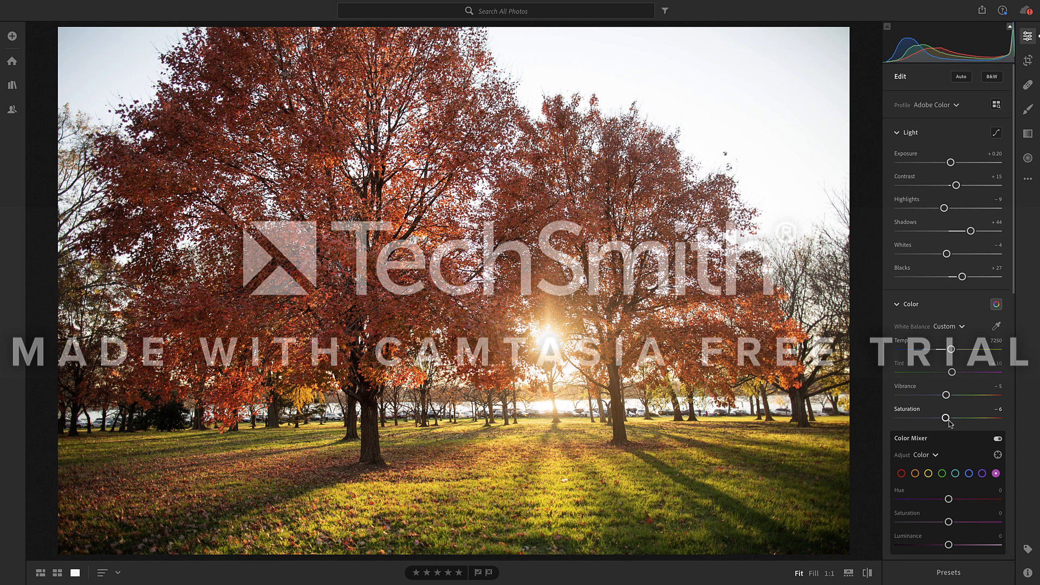
- In the Color Mixer, set the reds to Hue −10, Saturation −10 and Luminance −18
{"action": "scroll", "coordinate": [948, 421], "scroll_direction": "down", "scroll_amount": 3}
{"action": "left_click", "coordinate": [901, 348]}
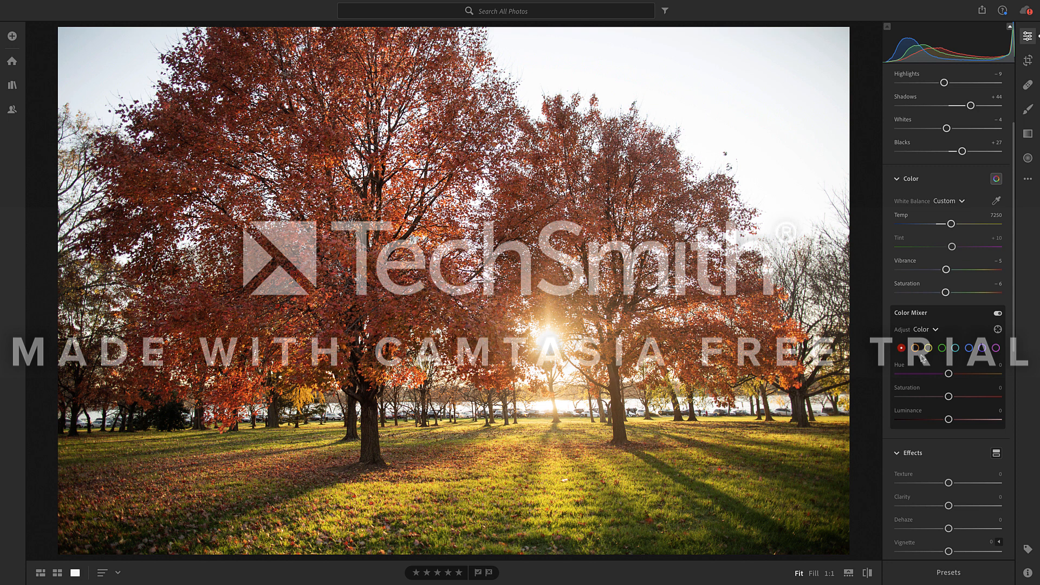
{"action": "left_click_drag", "start_coordinate": [948, 374], "coordinate": [944, 377]}
{"action": "left_click", "coordinate": [997, 388]}
{"action": "type", "text": "-10"}
{"action": "left_click", "coordinate": [994, 411]}
{"action": "type", "text": "-18"}
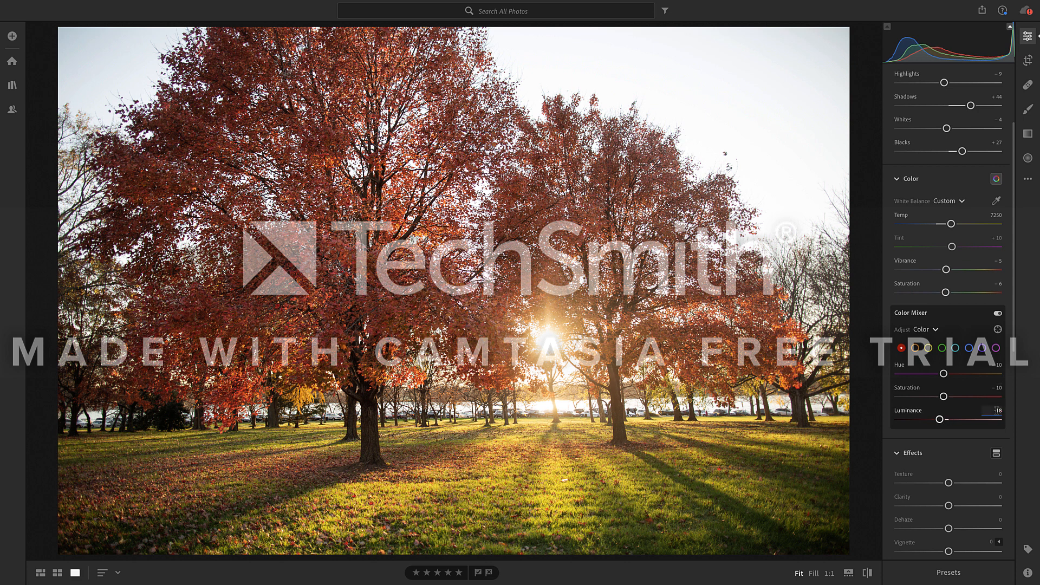
{"action": "key", "text": "Return"}
- Set the oranges in the Color Mixer to Hue +6, Saturation −4 and Luminance −5
{"action": "left_click", "coordinate": [915, 349]}
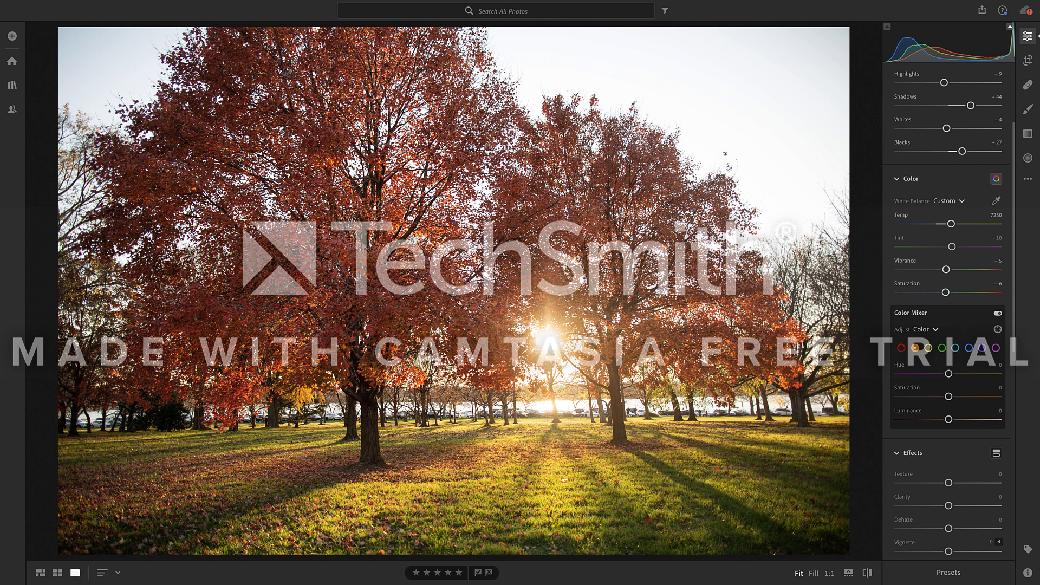
{"action": "left_click", "coordinate": [1001, 365]}
{"action": "type", "text": "6"}
{"action": "left_click", "coordinate": [1001, 388]}
{"action": "type", "text": "-4"}
{"action": "key", "text": "Return"}
{"action": "mouse_move", "coordinate": [949, 421]}
{"action": "left_mouse_down"}
{"action": "mouse_move", "coordinate": [1000, 422]}
{"action": "mouse_move", "coordinate": [928, 427]}
{"action": "mouse_move", "coordinate": [949, 425]}
{"action": "left_mouse_up"}
{"action": "left_click", "coordinate": [986, 411]}
{"action": "type", "text": "-5"}
{"action": "key", "text": "Return"}
- Set the yellows in the Color Mixer to Hue +3, Saturation −31 and Luminance −24
{"action": "left_click", "coordinate": [929, 349]}
{"action": "left_click", "coordinate": [1000, 365]}
{"action": "left_click_drag", "start_coordinate": [949, 374], "coordinate": [902, 374]}
{"action": "left_click", "coordinate": [946, 374]}
{"action": "left_click", "coordinate": [999, 369]}
{"action": "type", "text": "3"}
{"action": "key", "text": "Return"}
{"action": "left_click", "coordinate": [1000, 388]}
{"action": "type", "text": "-31"}
{"action": "key", "text": "Tab"}
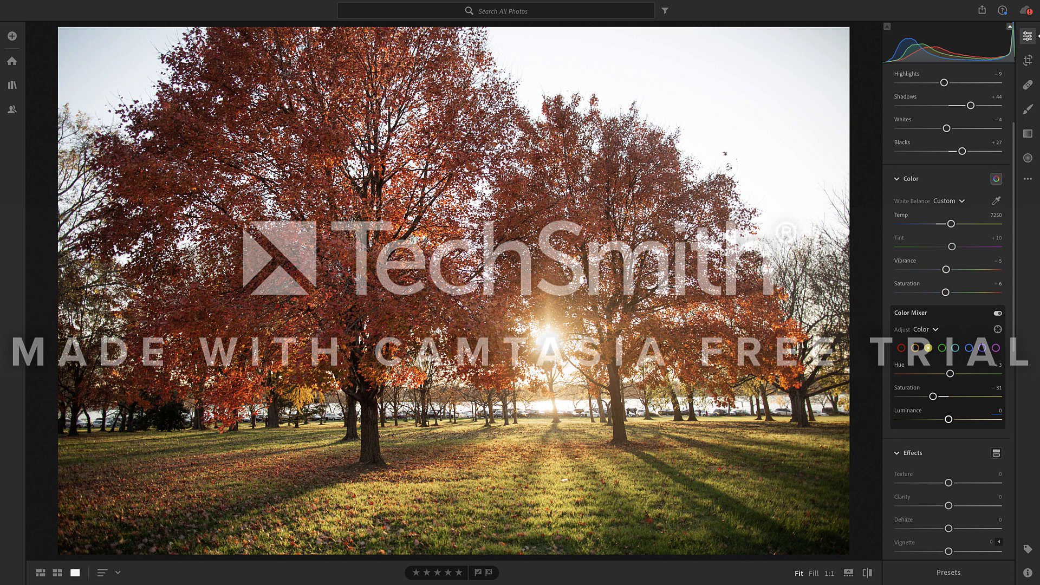
{"action": "type", "text": "-24"}
{"action": "key", "text": "Return"}
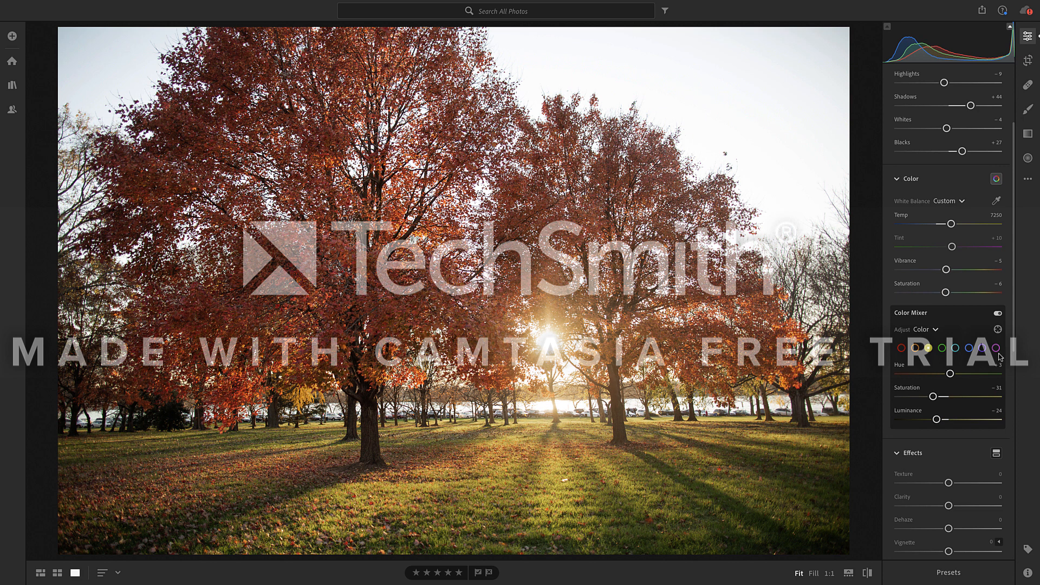
- Set the greens in the Color Mixer to Hue −18, Saturation −33 and Luminance −20
{"action": "left_click", "coordinate": [942, 349]}
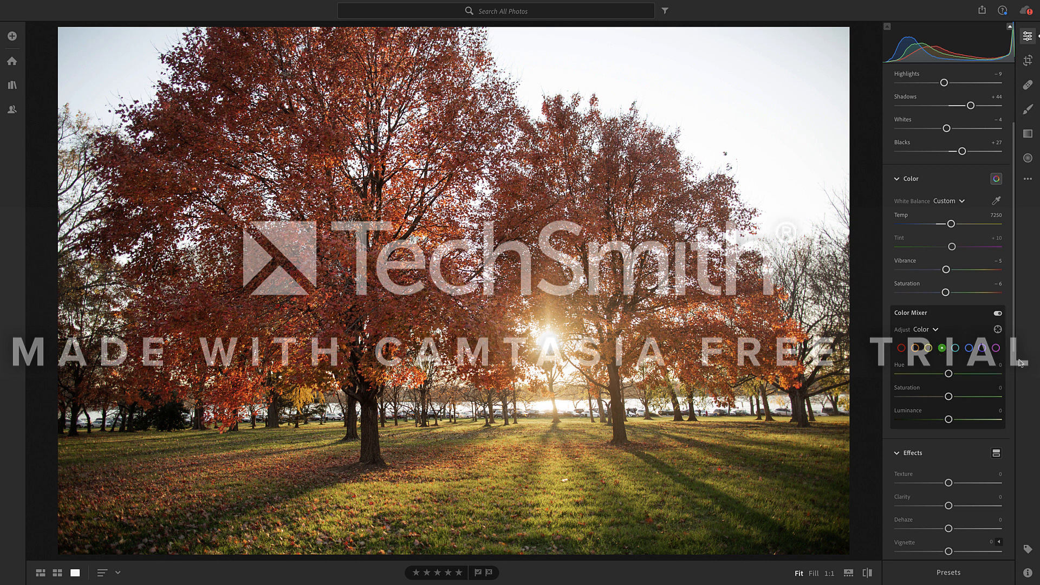
{"action": "left_click", "coordinate": [1000, 365]}
{"action": "type", "text": "-18"}
{"action": "key", "text": "Return"}
{"action": "left_click_drag", "start_coordinate": [949, 396], "coordinate": [993, 397]}
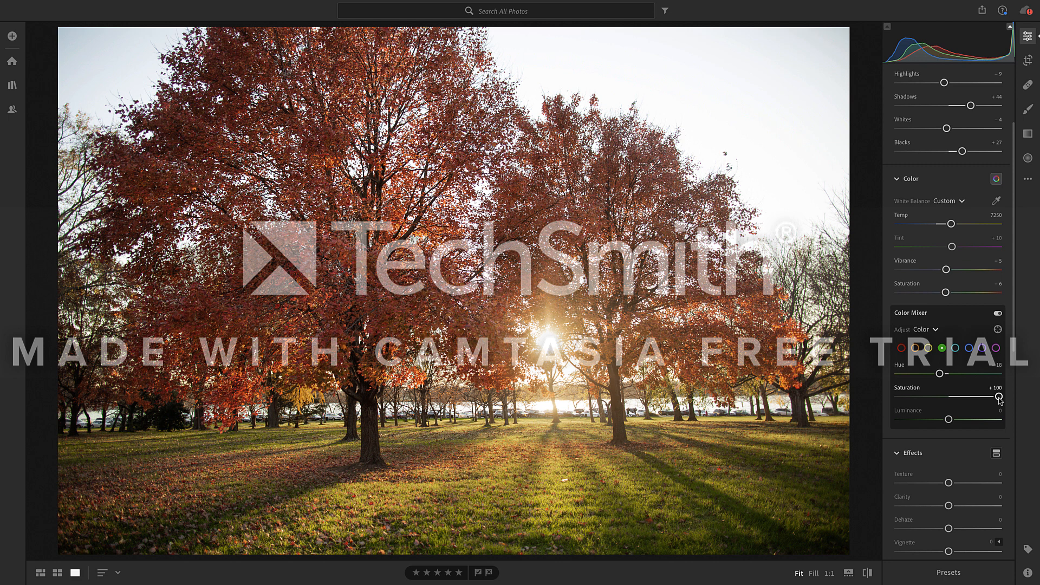
{"action": "left_click_drag", "start_coordinate": [999, 398], "coordinate": [945, 401]}
{"action": "left_click", "coordinate": [996, 389]}
{"action": "key", "text": "BackSpace"}
{"action": "type", "text": "-33"}
{"action": "key", "text": "Return"}
{"action": "left_click", "coordinate": [995, 410]}
{"action": "left_click", "coordinate": [996, 410]}
{"action": "type", "text": "-20"}
{"action": "key", "text": "Return"}
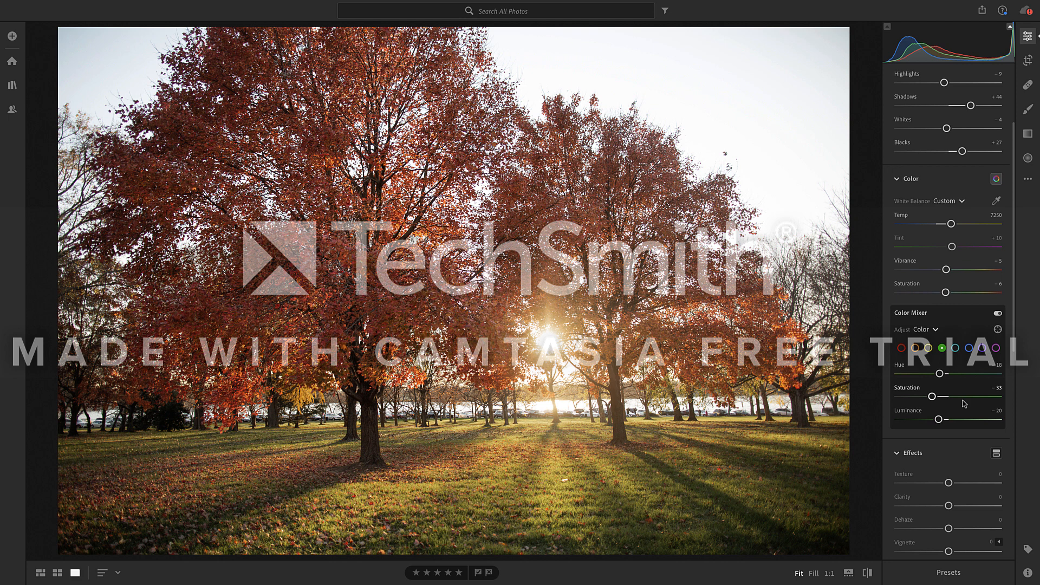
- Set the aqua tones in the Color Mixer to Saturation +8 and Luminance −27
{"action": "left_click", "coordinate": [956, 348]}
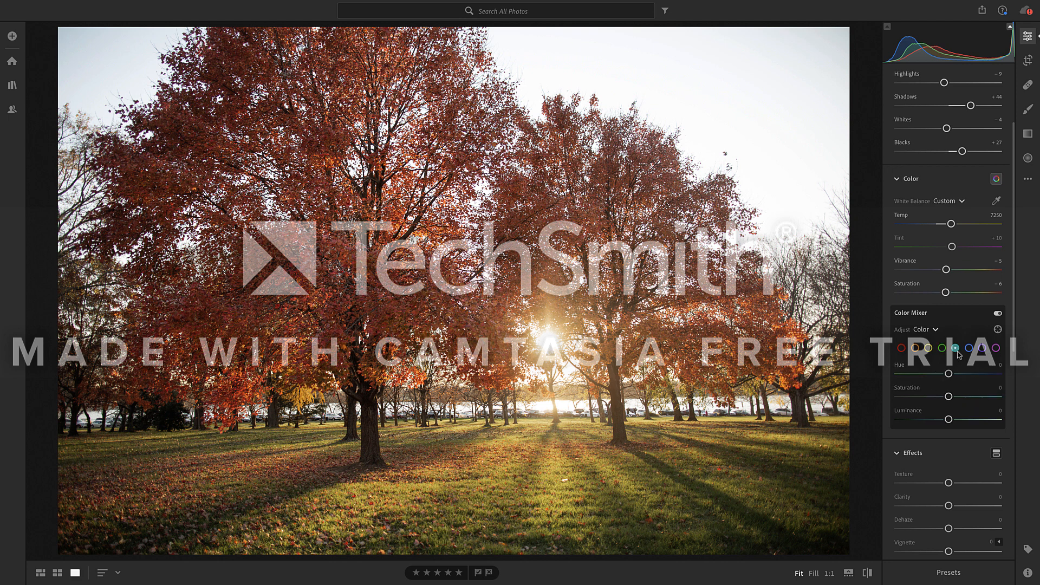
{"action": "left_click", "coordinate": [1001, 388]}
{"action": "type", "text": "8"}
{"action": "key", "text": "Return"}
{"action": "left_click", "coordinate": [1000, 410]}
{"action": "type", "text": "-27"}
{"action": "key", "text": "Return"}
- Set the blues in the Color Mixer to Hue −5, Saturation +10 and Luminance −20
{"action": "left_click", "coordinate": [970, 348]}
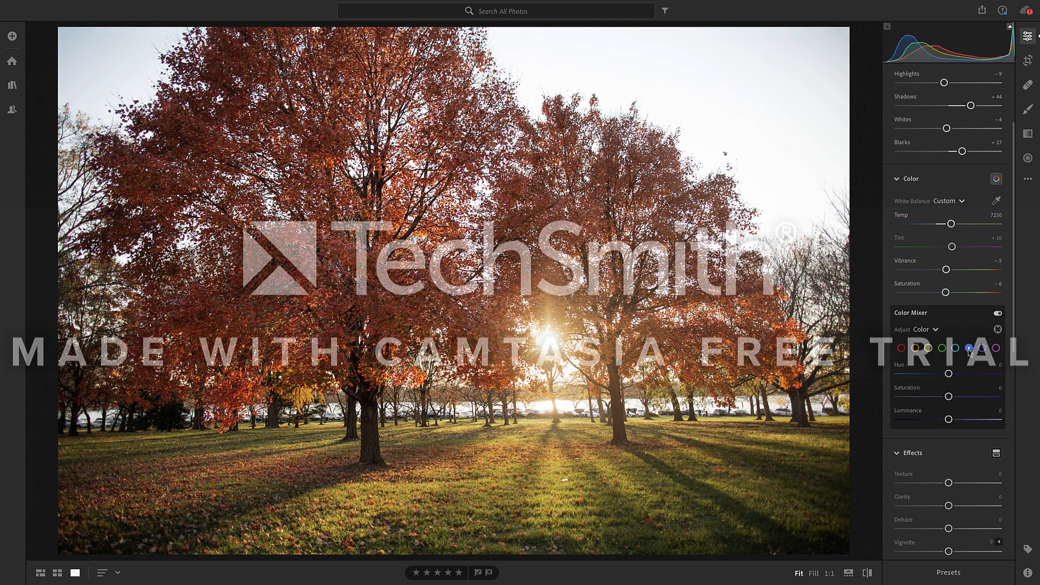
{"action": "left_click", "coordinate": [999, 366]}
{"action": "type", "text": "-5"}
{"action": "key", "text": "Return"}
{"action": "left_click", "coordinate": [1000, 388]}
{"action": "type", "text": "10"}
{"action": "key", "text": "Tab"}
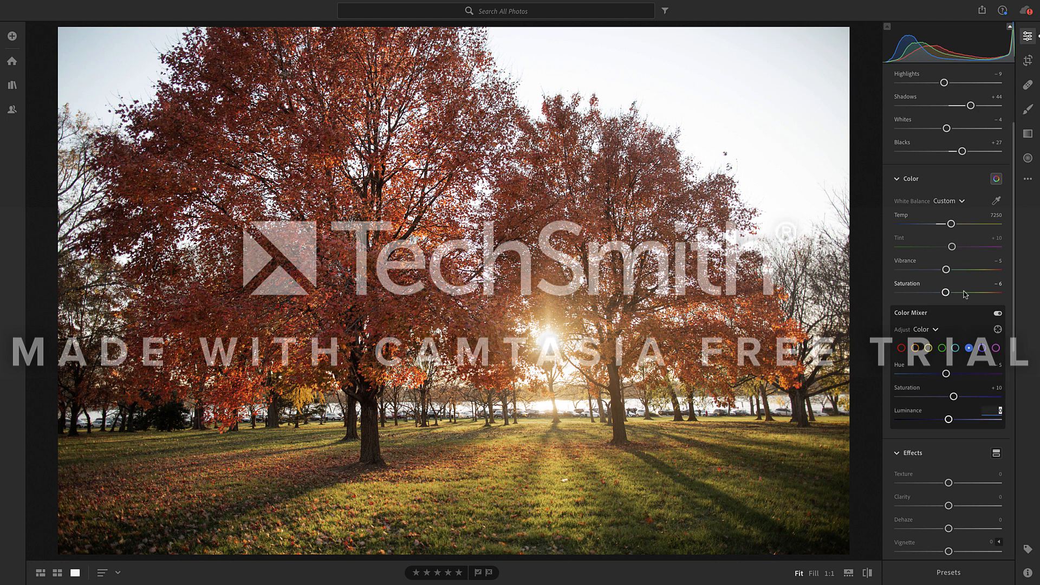
{"action": "type", "text": "-20"}
{"action": "key", "text": "Return"}
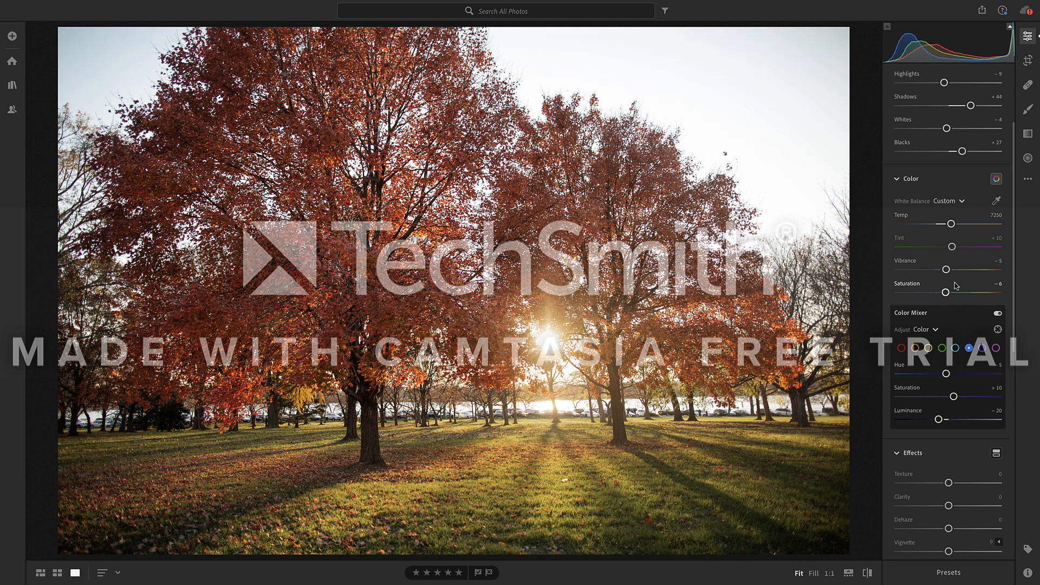
- Soften the photo slightly by setting Clarity to −5 in the effects adjustments
{"action": "left_click", "coordinate": [982, 348]}
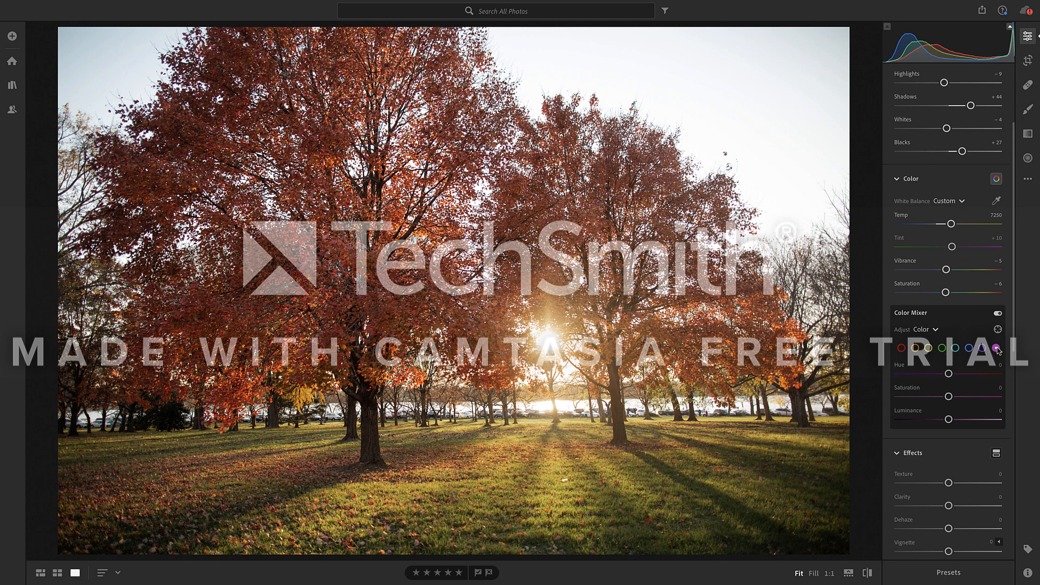
{"action": "scroll", "coordinate": [987, 358], "scroll_direction": "down", "scroll_amount": 3}
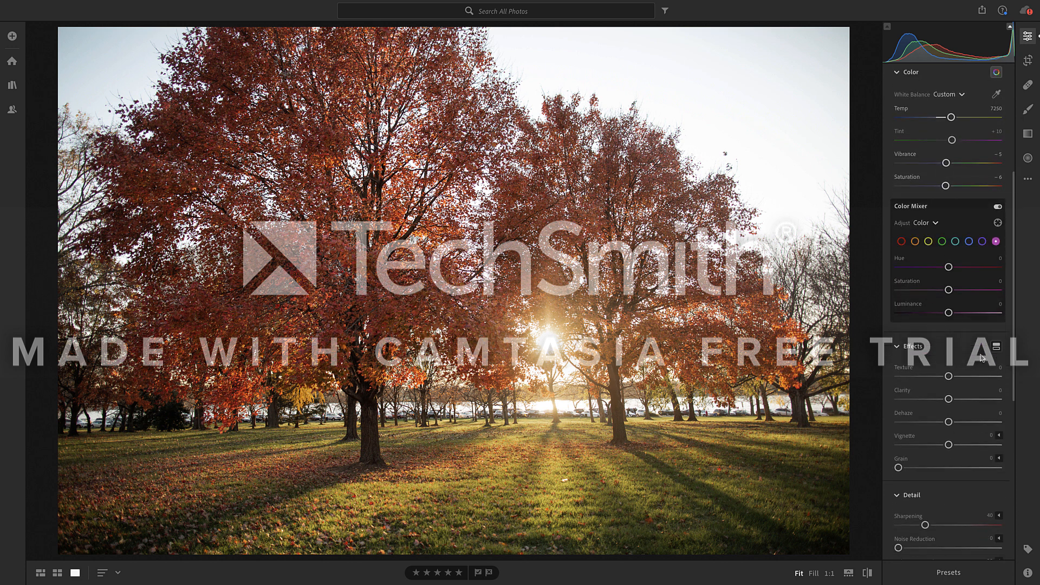
{"action": "mouse_move", "coordinate": [949, 376]}
{"action": "left_mouse_down"}
{"action": "mouse_move", "coordinate": [996, 377]}
{"action": "mouse_move", "coordinate": [893, 376]}
{"action": "mouse_move", "coordinate": [948, 378]}
{"action": "left_mouse_up"}
{"action": "mouse_move", "coordinate": [949, 399]}
{"action": "left_mouse_down"}
{"action": "mouse_move", "coordinate": [991, 400]}
{"action": "mouse_move", "coordinate": [930, 402]}
{"action": "mouse_move", "coordinate": [961, 407]}
{"action": "left_mouse_up"}
- Inspect the treetops at 1:1 magnification and review the detail, optics, color and light settings
{"action": "scroll", "coordinate": [923, 466], "scroll_direction": "down", "scroll_amount": 3}
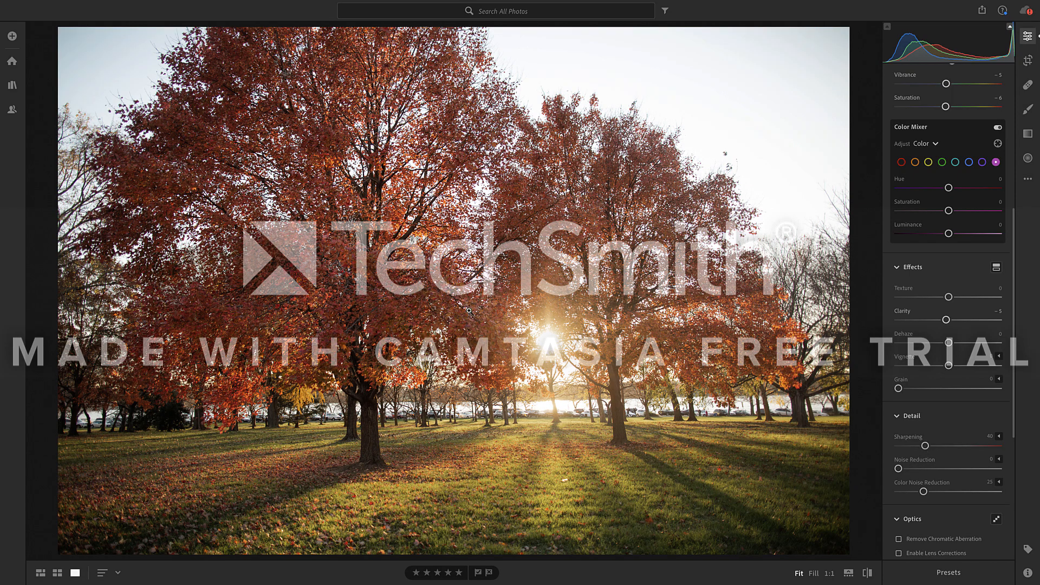
{"action": "left_click", "coordinate": [489, 114]}
{"action": "left_click_drag", "start_coordinate": [512, 112], "coordinate": [487, 214]}
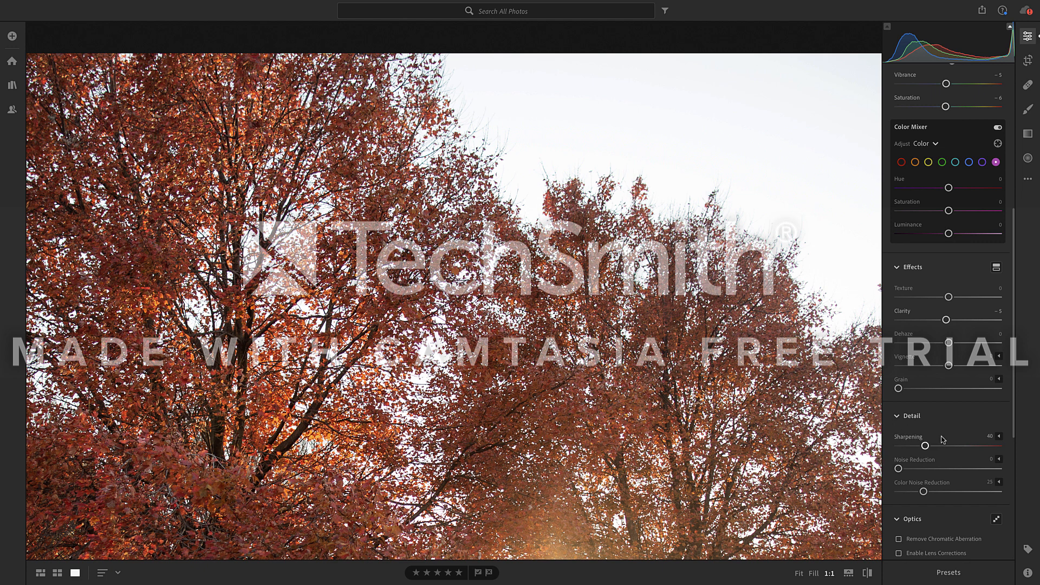
{"action": "scroll", "coordinate": [943, 440], "scroll_direction": "down", "scroll_amount": 5}
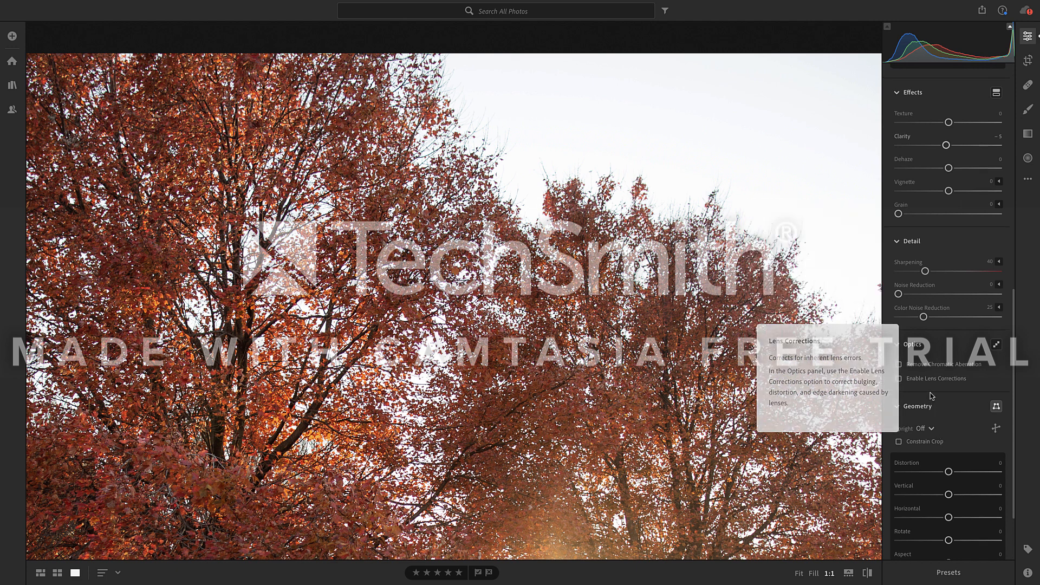
{"action": "scroll", "coordinate": [921, 380], "scroll_direction": "up", "scroll_amount": 3}
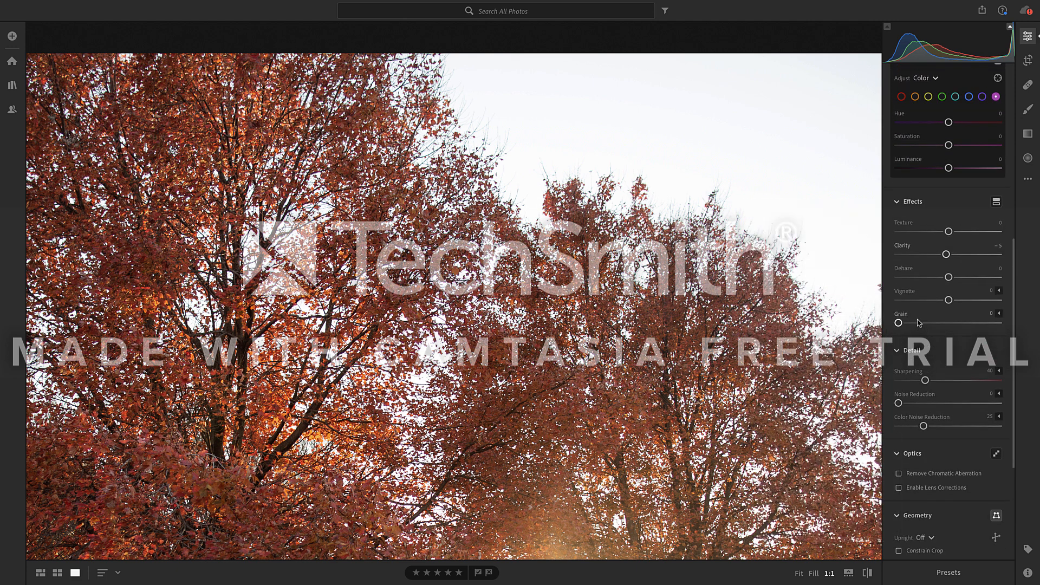
{"action": "scroll", "coordinate": [921, 281], "scroll_direction": "up", "scroll_amount": 3}
{"action": "scroll", "coordinate": [921, 281], "scroll_direction": "up", "scroll_amount": 3}
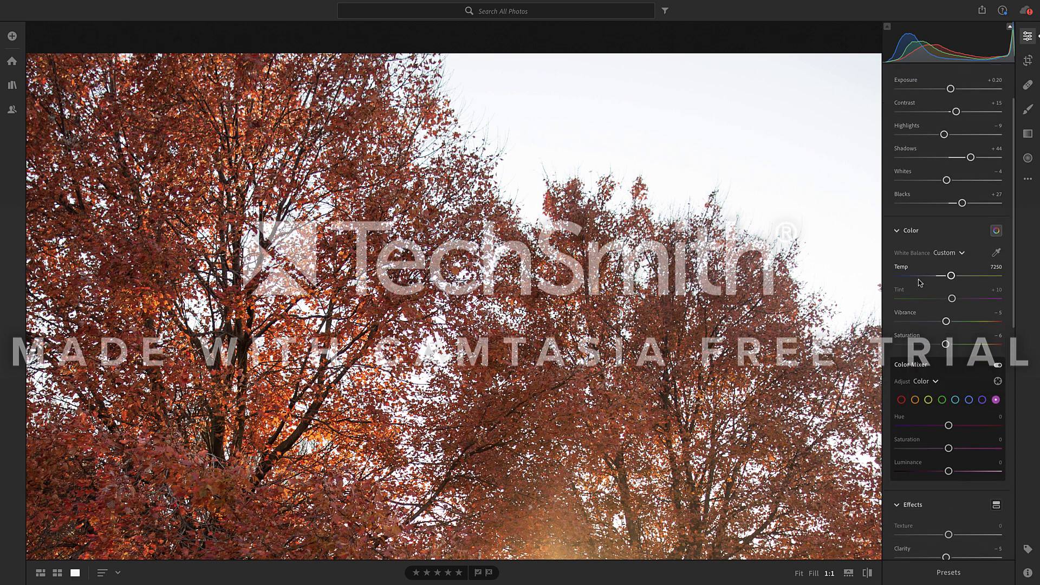
{"action": "scroll", "coordinate": [920, 281], "scroll_direction": "up", "scroll_amount": 3}
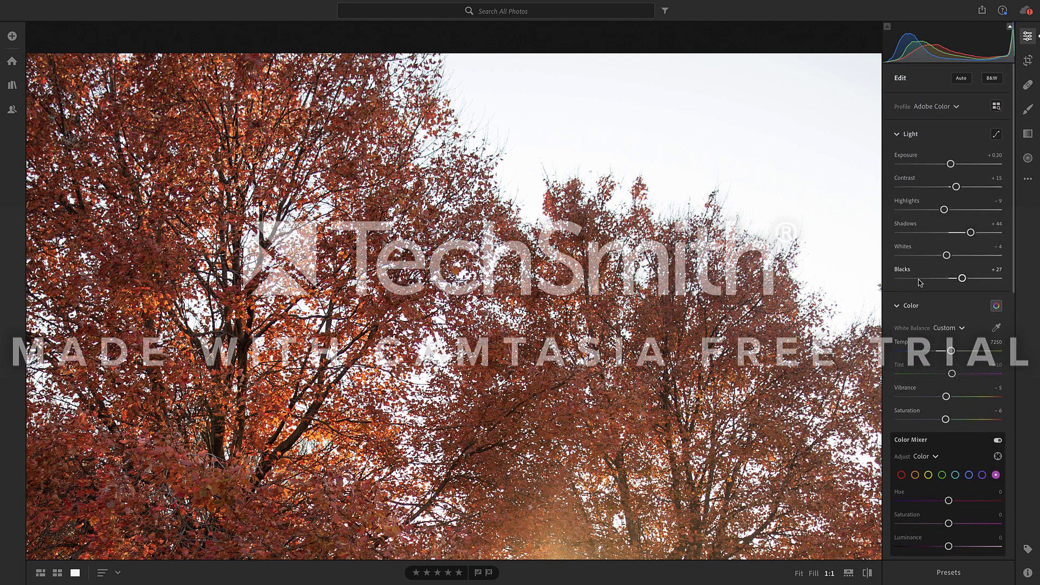
{"action": "left_click", "coordinate": [782, 283]}
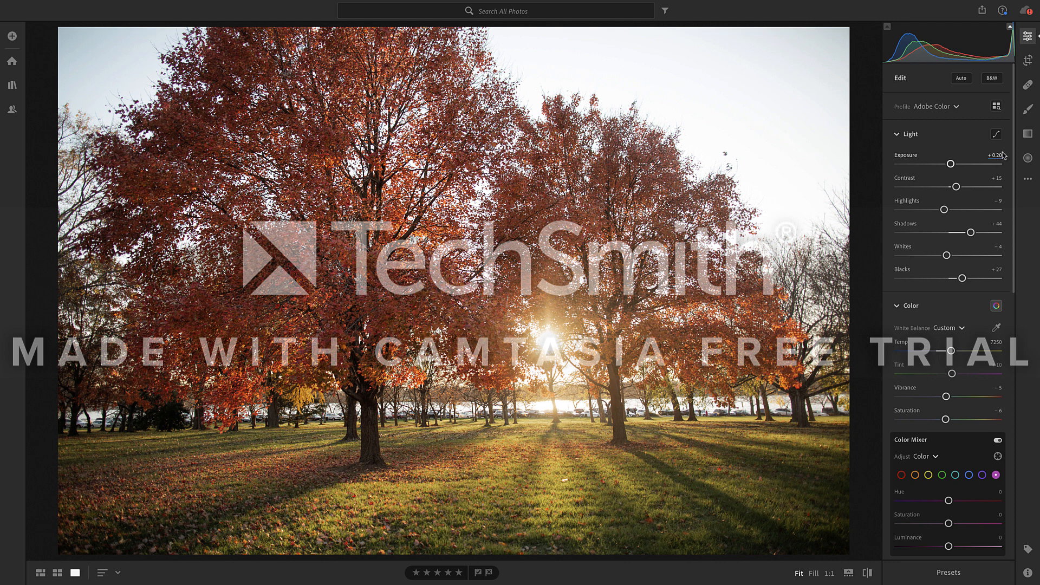
- Straighten the photo by rotating the crop +0.60 with the original aspect ratio, and apply it
{"action": "left_click", "coordinate": [1028, 61]}
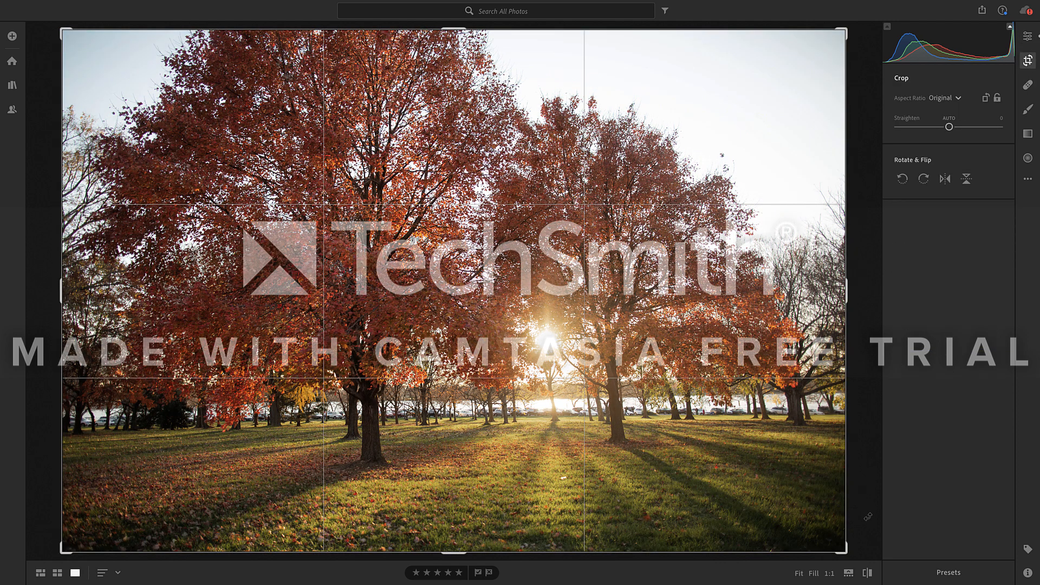
{"action": "left_click_drag", "start_coordinate": [868, 516], "coordinate": [864, 478]}
{"action": "left_click_drag", "start_coordinate": [862, 482], "coordinate": [864, 480]}
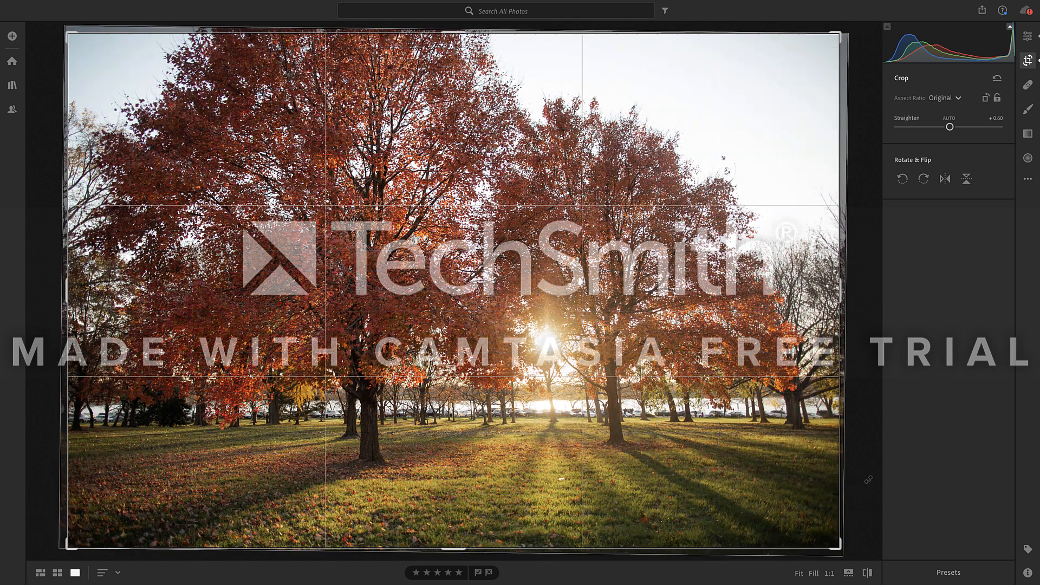
{"action": "key", "text": "Return"}
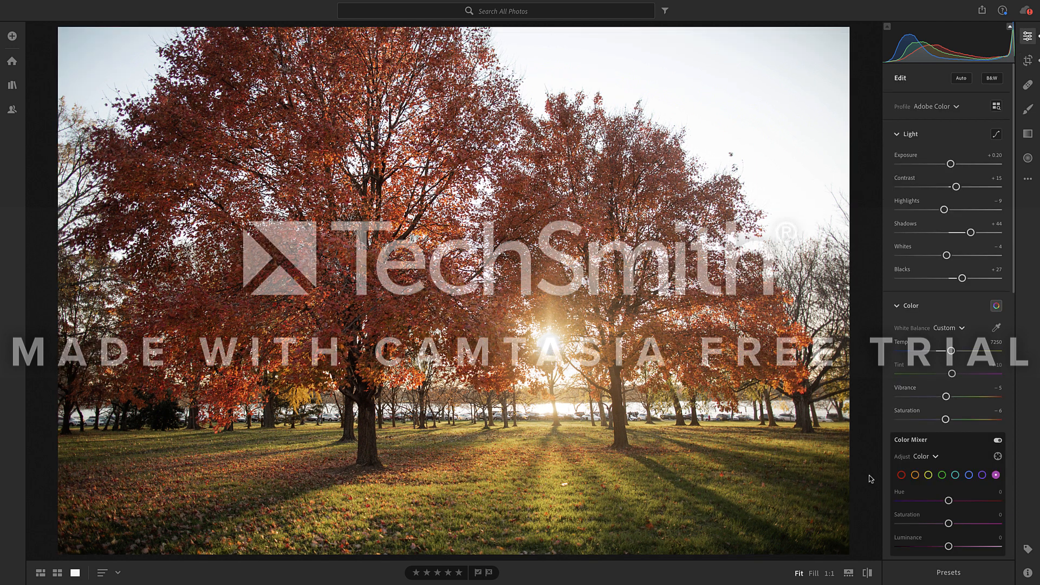
- Clone out the light speck in the sunlit grass with the Healing Brush, and return to the edit adjustments
{"action": "left_click", "coordinate": [1033, 88]}
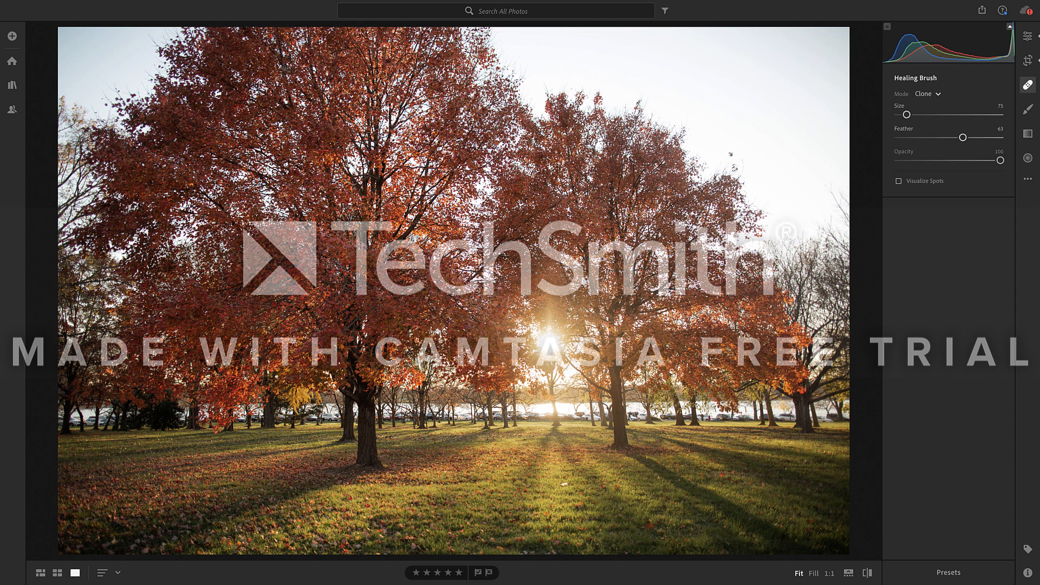
{"action": "left_click", "coordinate": [564, 482]}
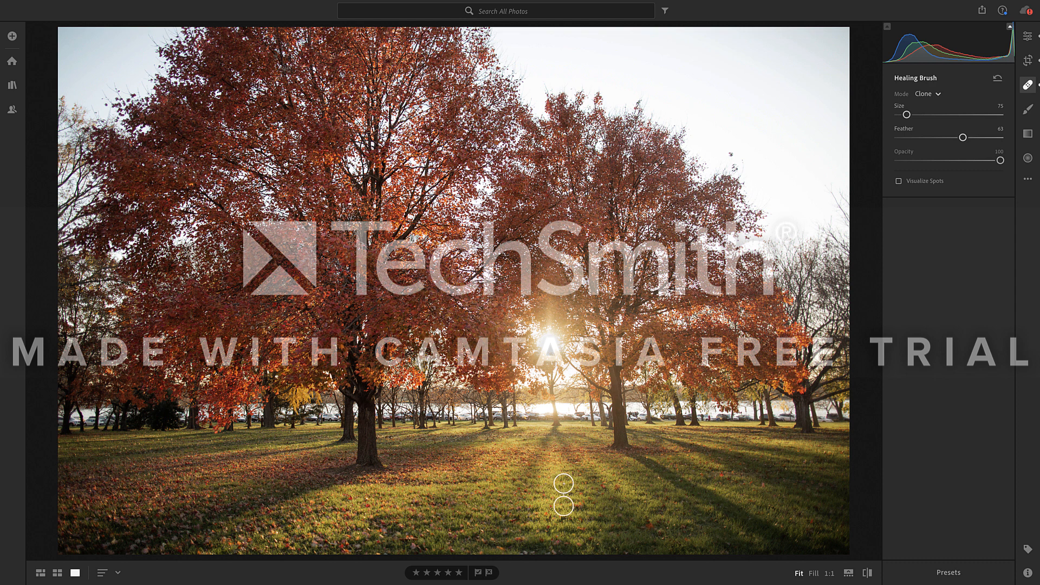
{"action": "mouse_move", "coordinate": [565, 507]}
{"action": "left_mouse_down"}
{"action": "mouse_move", "coordinate": [466, 457]}
{"action": "mouse_move", "coordinate": [468, 438]}
{"action": "mouse_move", "coordinate": [417, 367]}
{"action": "mouse_move", "coordinate": [428, 335]}
{"action": "mouse_move", "coordinate": [471, 324]}
{"action": "mouse_move", "coordinate": [553, 500]}
{"action": "left_mouse_up"}
{"action": "left_click", "coordinate": [602, 484]}
{"action": "left_click", "coordinate": [1028, 36]}
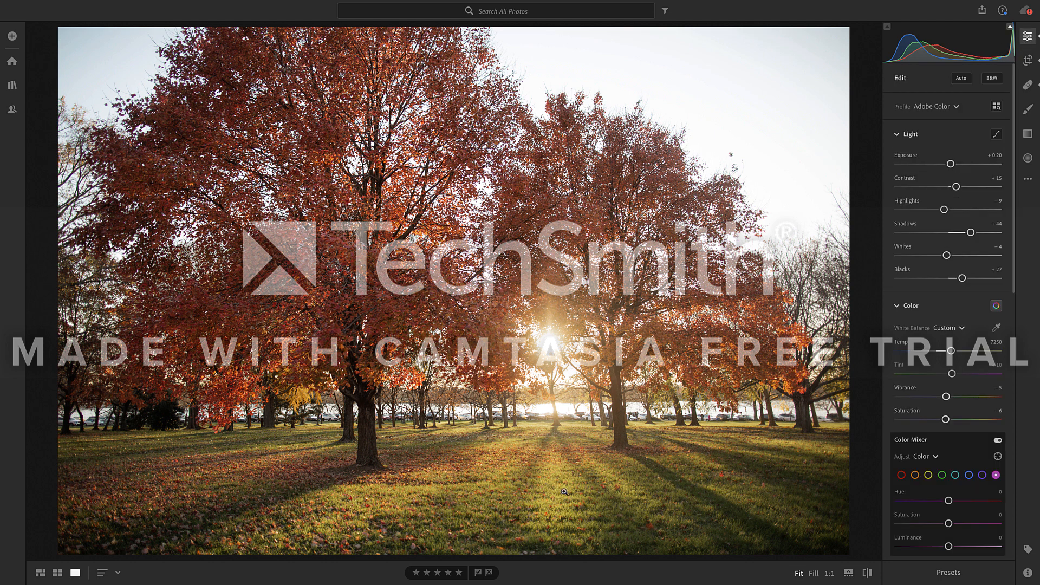
- Compare the edited photo with the original, and raise Contrast to +65 in the light adjustments
{"action": "left_click", "coordinate": [868, 573]}
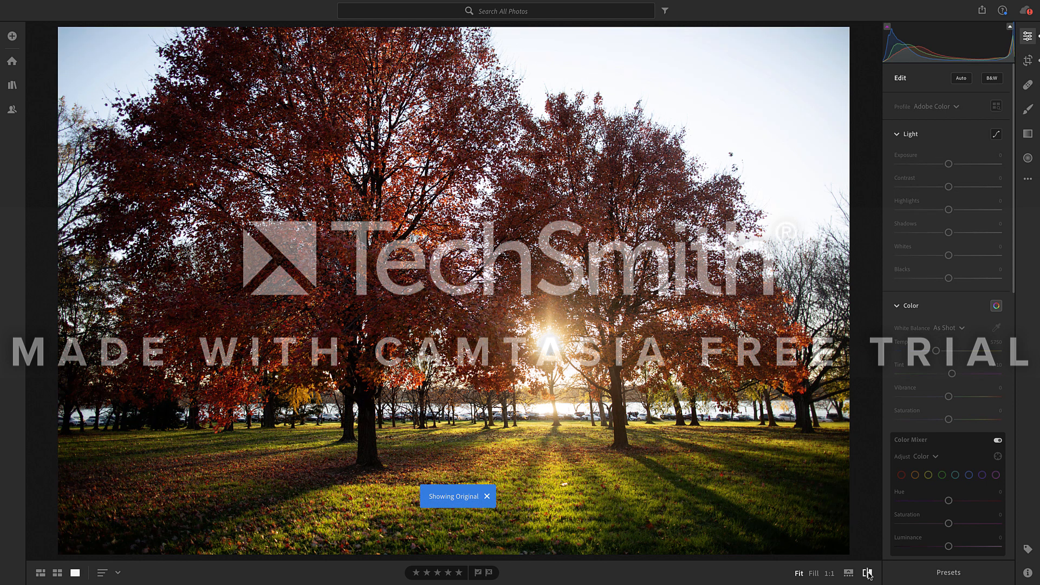
{"action": "left_click", "coordinate": [867, 574]}
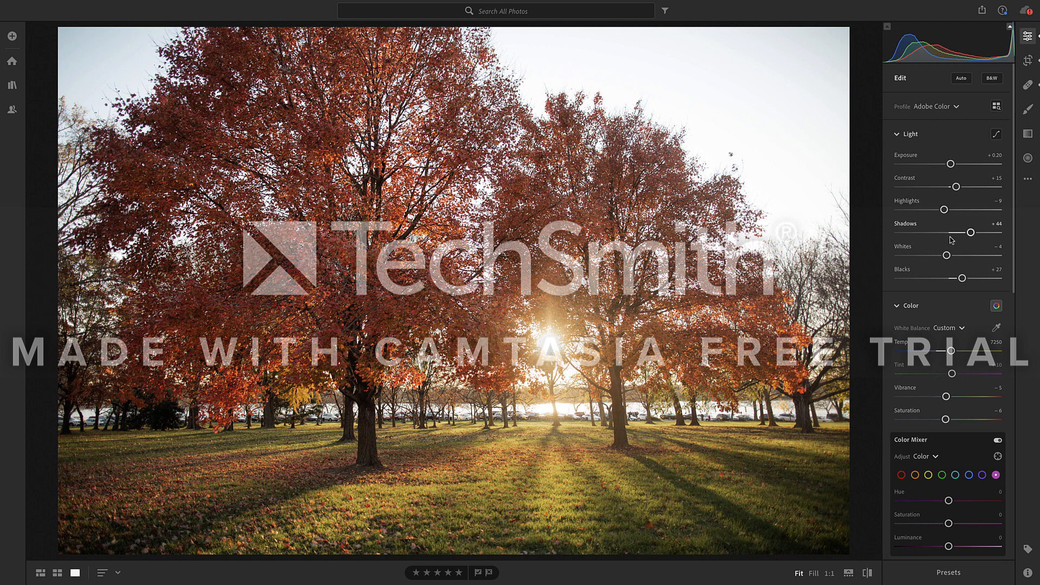
{"action": "left_click_drag", "start_coordinate": [957, 187], "coordinate": [981, 187]}
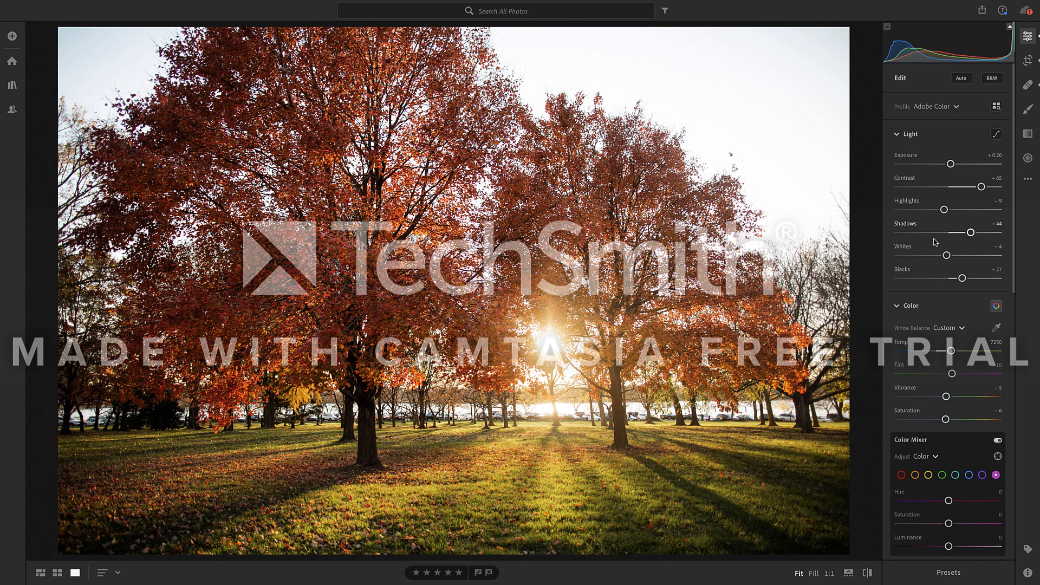
{"action": "scroll", "coordinate": [939, 246], "scroll_direction": "down", "scroll_amount": 6}
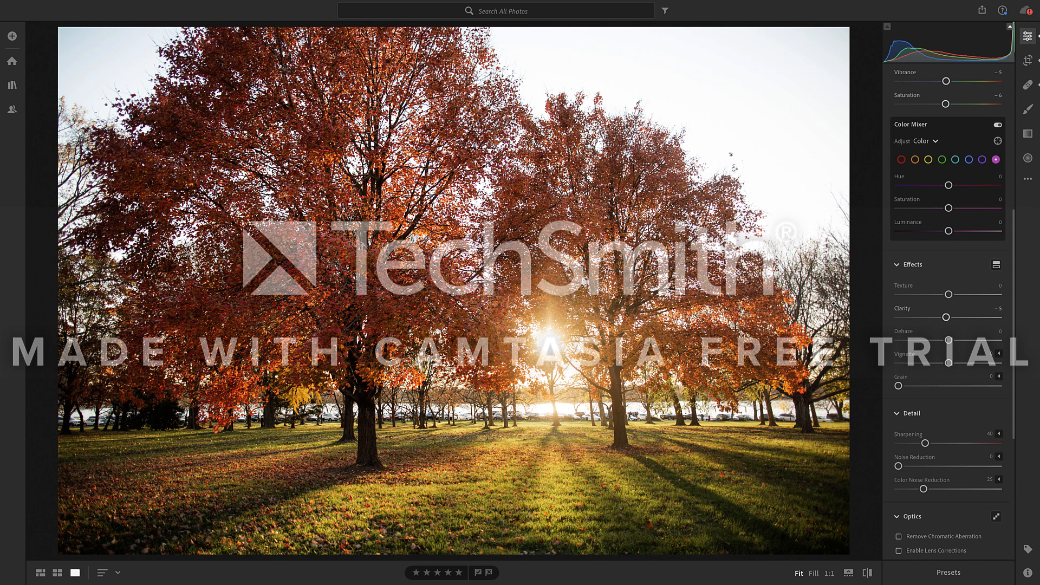
{"action": "scroll", "coordinate": [1010, 187], "scroll_direction": "up", "scroll_amount": 1}
{"action": "left_click_drag", "start_coordinate": [1010, 187], "coordinate": [951, 62]}
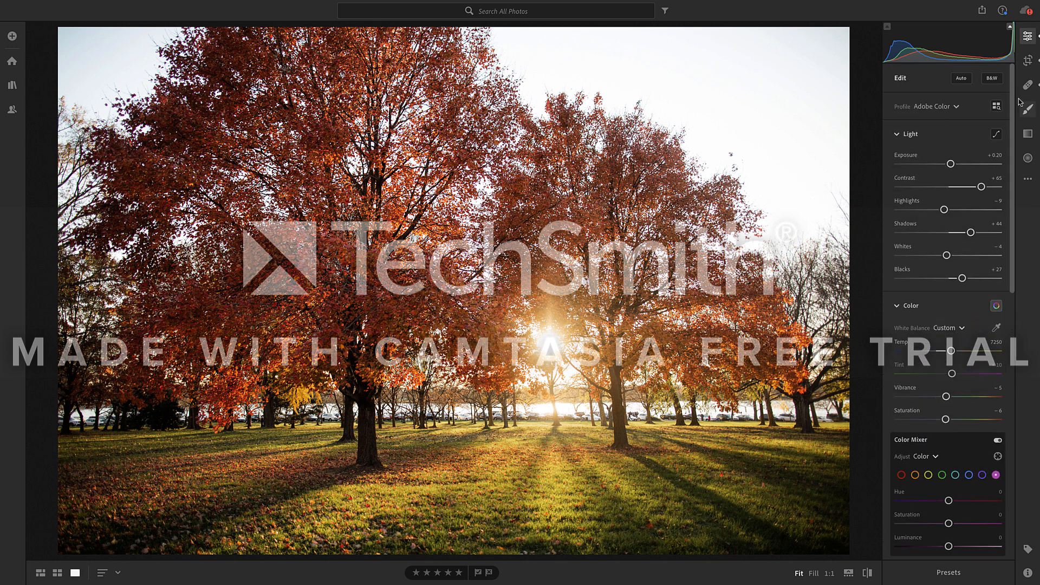
- Begin saving the photo to the Lightroom Saved Photos folder, and cancel the export
{"action": "left_click", "coordinate": [982, 12]}
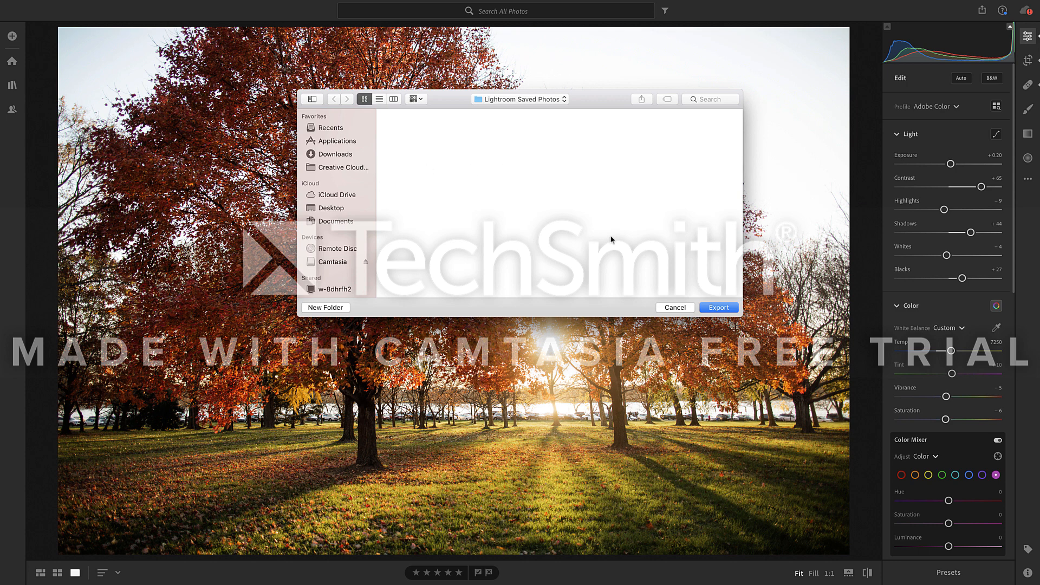
{"action": "left_click", "coordinate": [677, 308]}
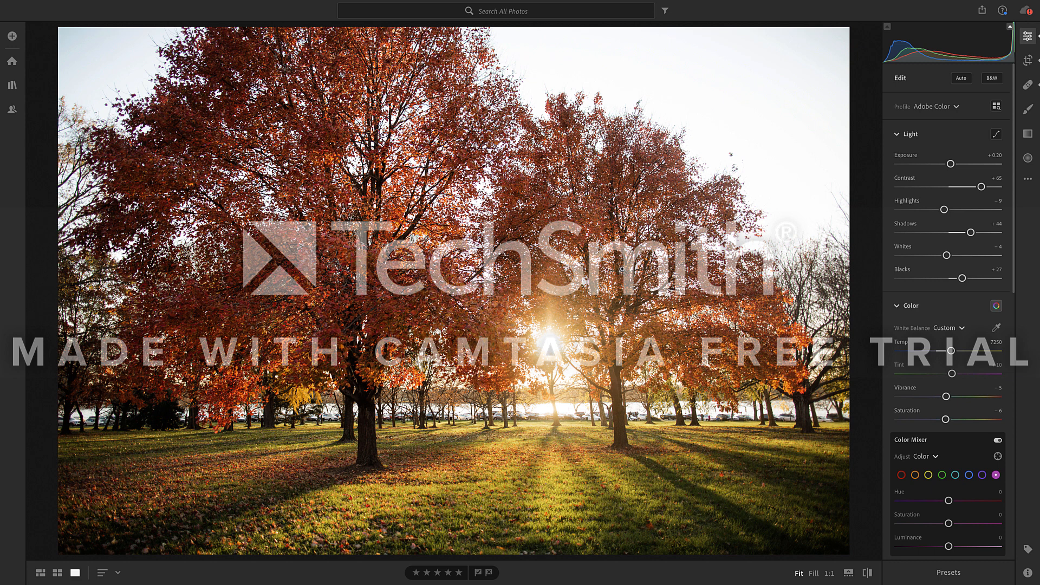
- Show the filmstrip and view the second photo, another edit of the park sunset, and exit full screen
{"action": "left_click", "coordinate": [849, 572]}
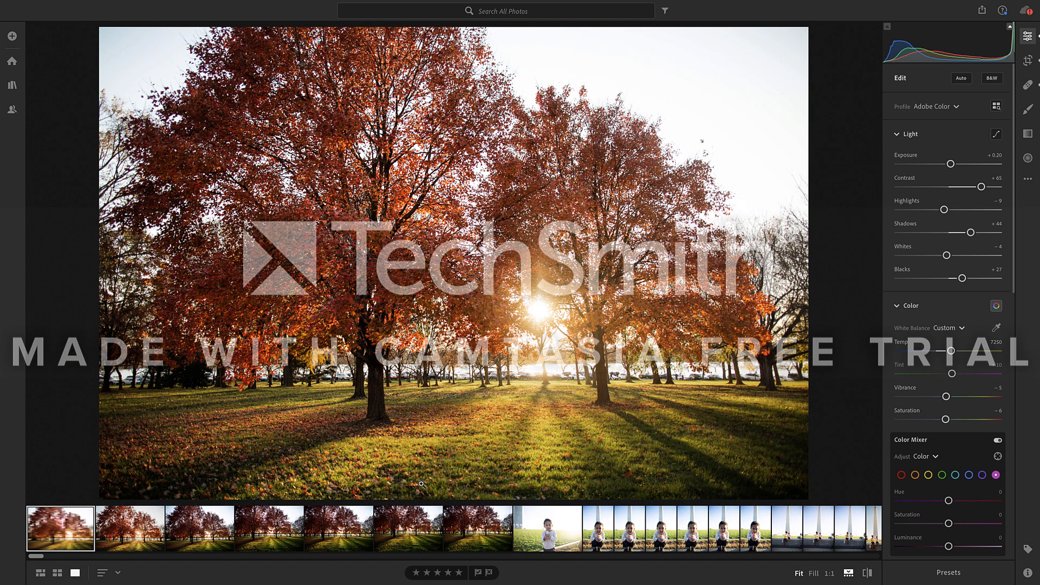
{"action": "left_click", "coordinate": [145, 544]}
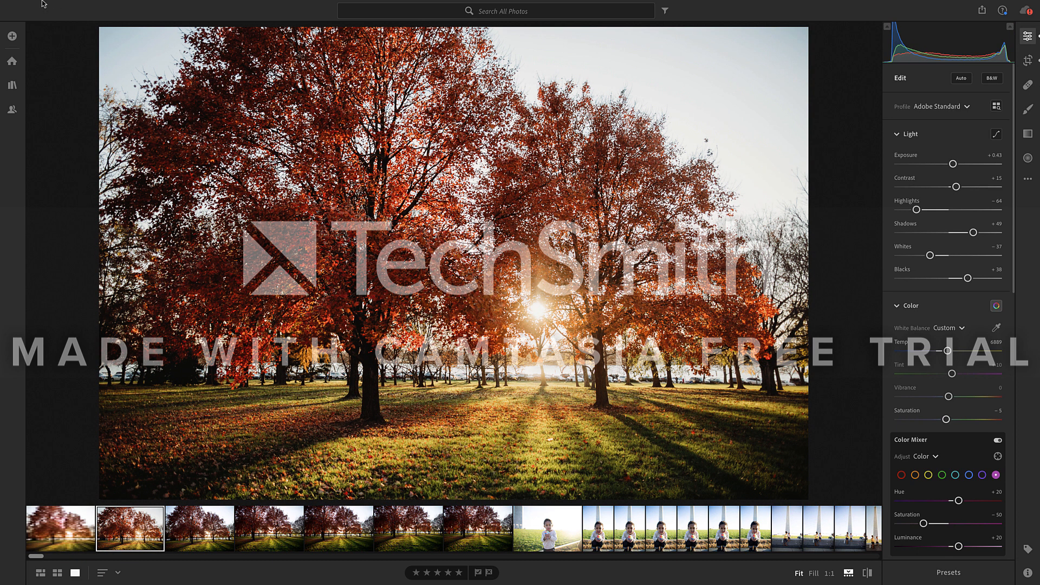
{"action": "left_click", "coordinate": [32, 17]}
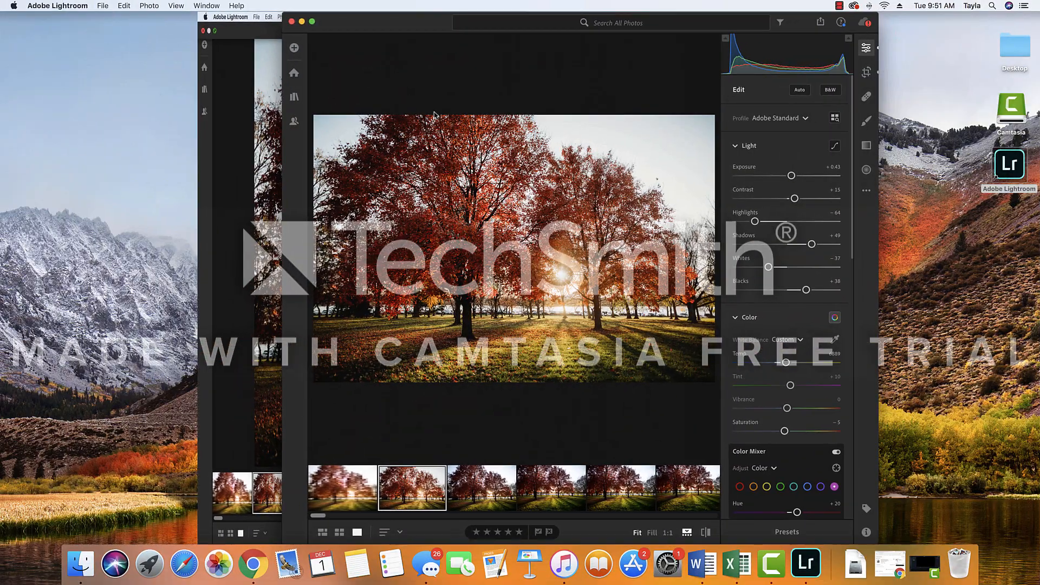